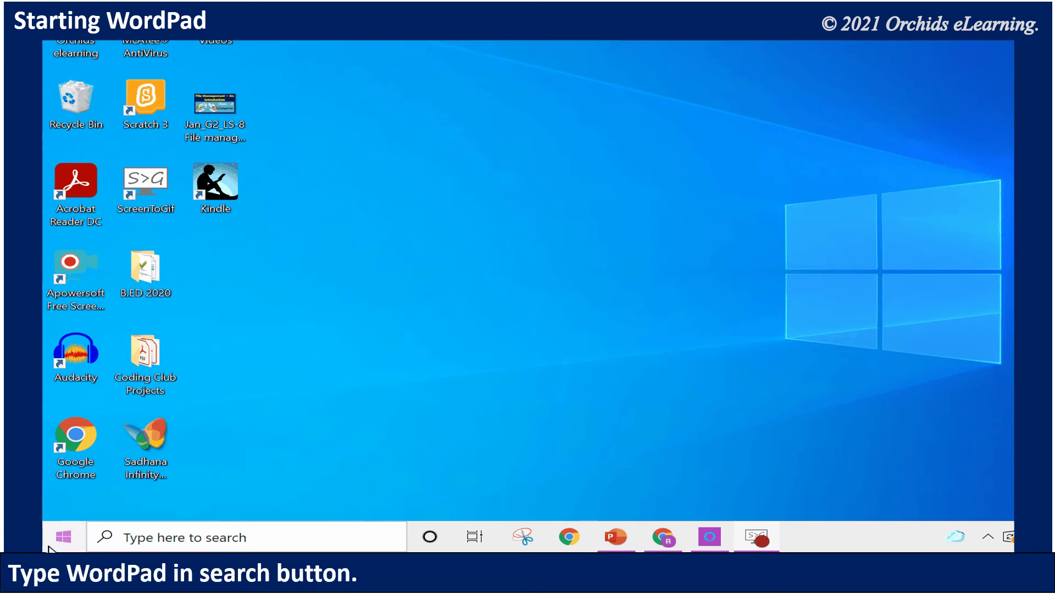
# - Search the Start menu for 'WordPad' and launch it to a blank document
pyautogui.click(63, 537)
pyautogui.click(166, 533)
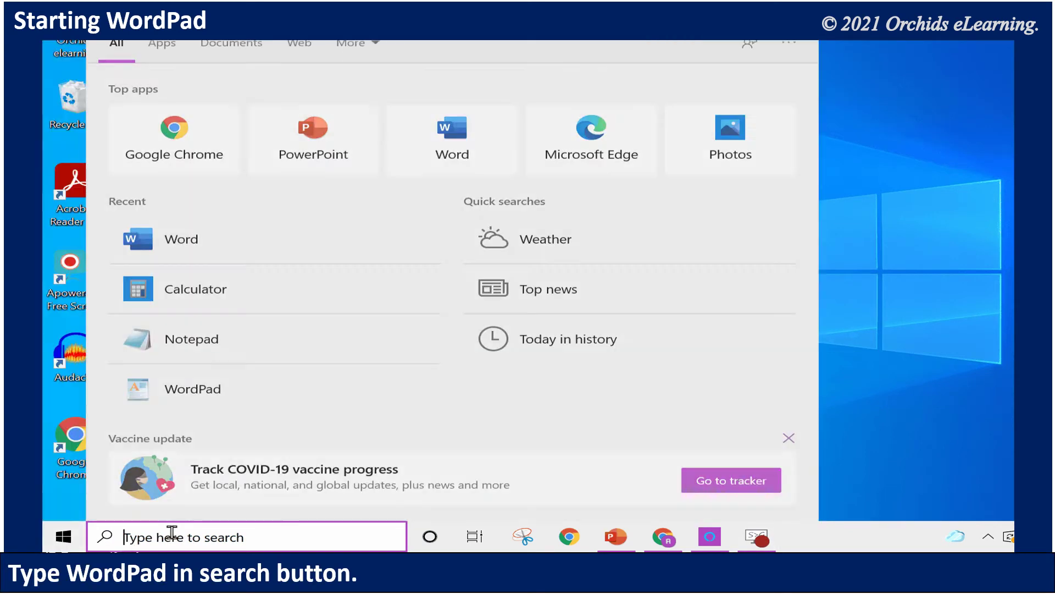
pyautogui.write('wordPa')
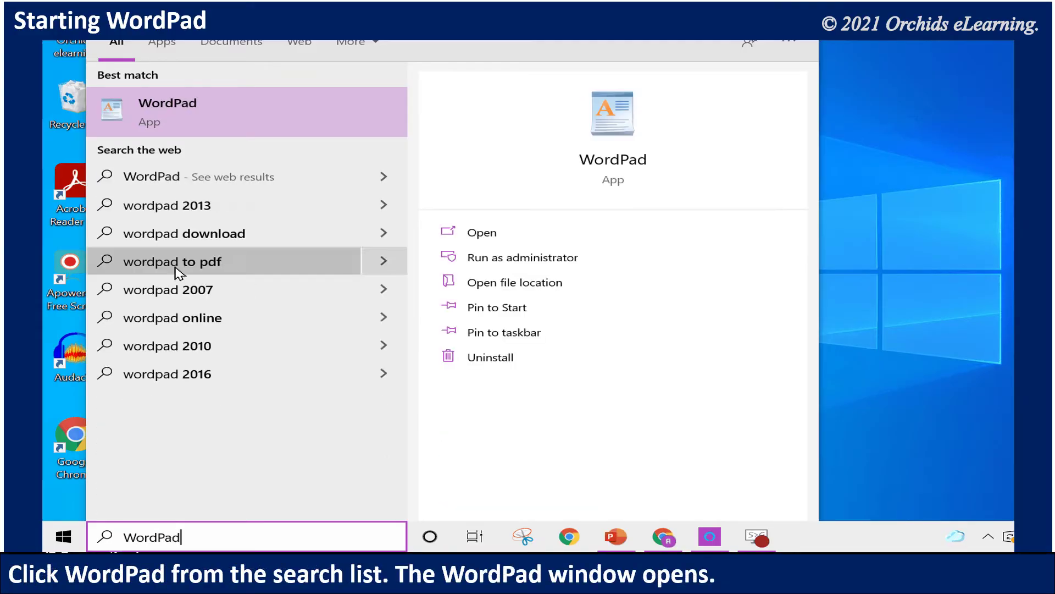
pyautogui.click(191, 124)
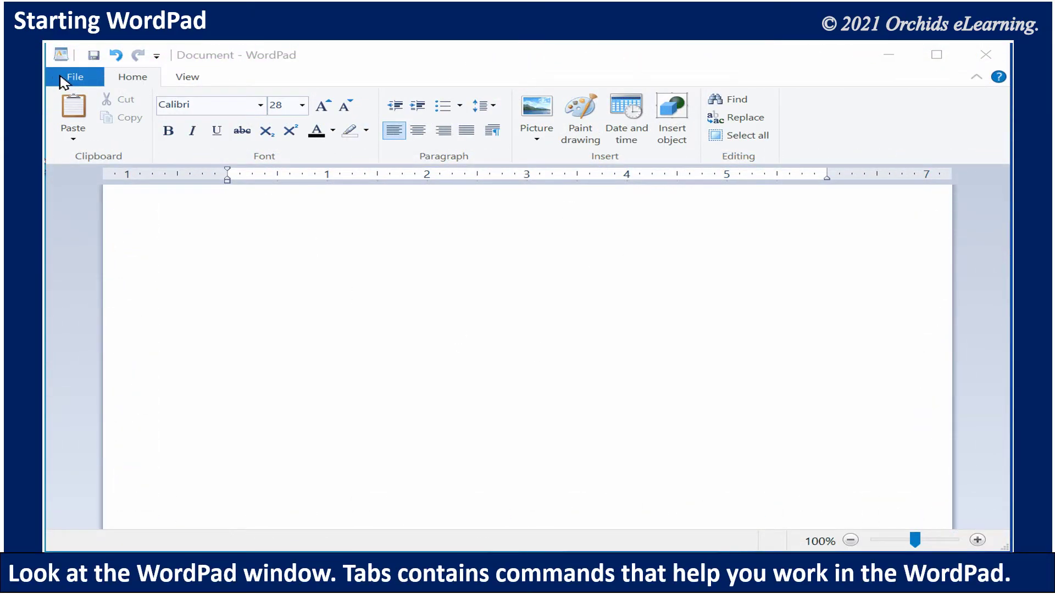
# - Browse the View, Home and File tabs, then type 'WordPad' on the blank page
pyautogui.click(187, 78)
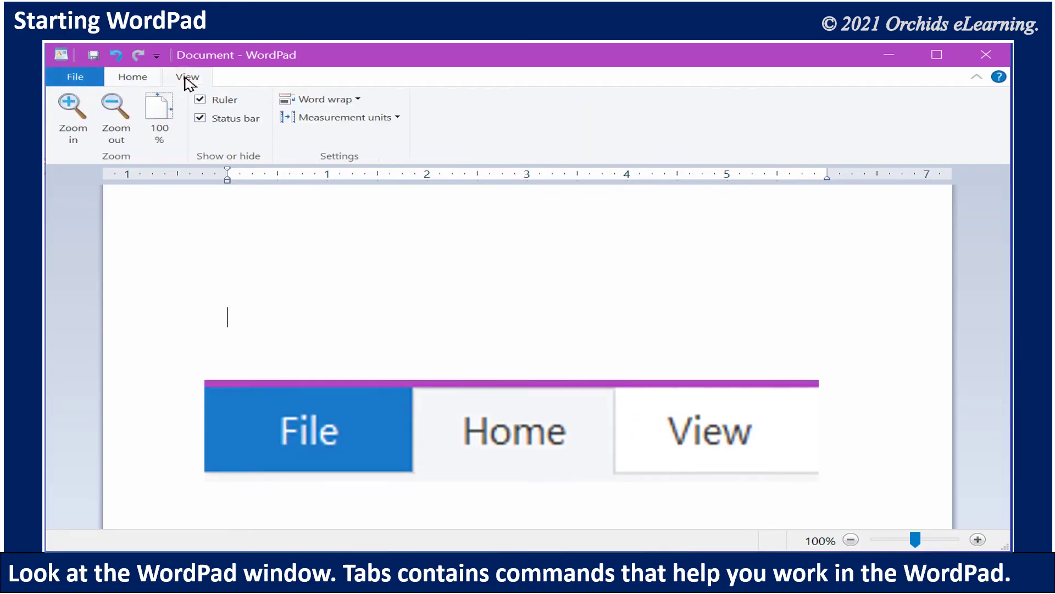
pyautogui.click(144, 78)
pyautogui.click(72, 78)
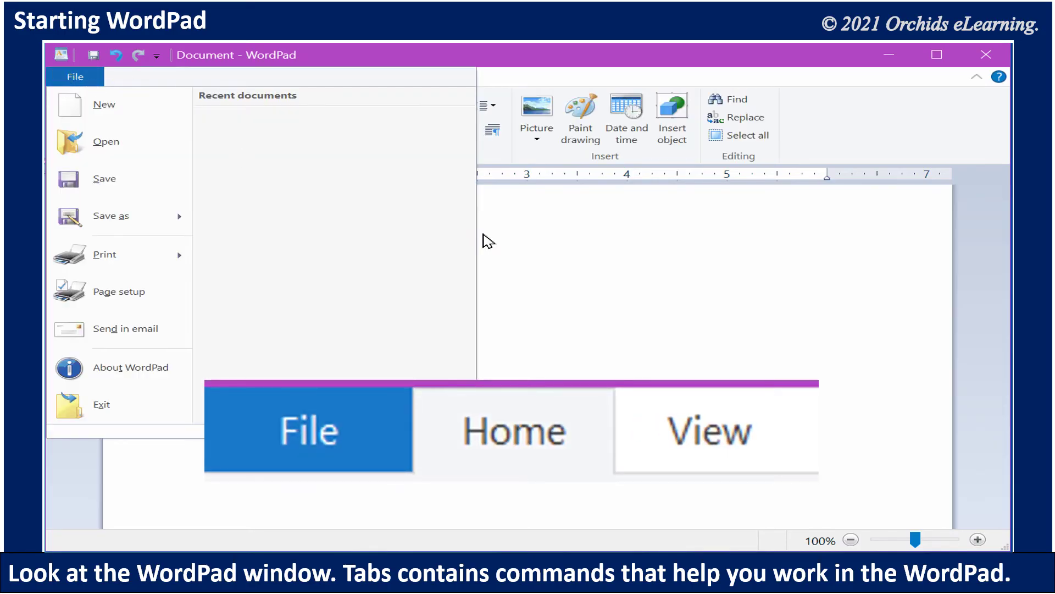
pyautogui.click(484, 242)
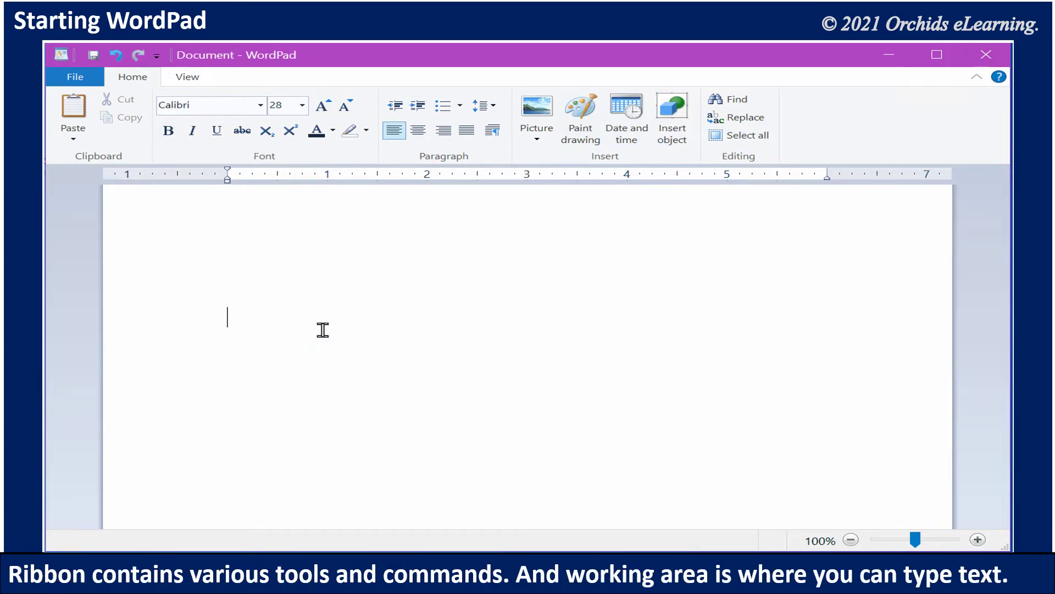
pyautogui.write('WordP')
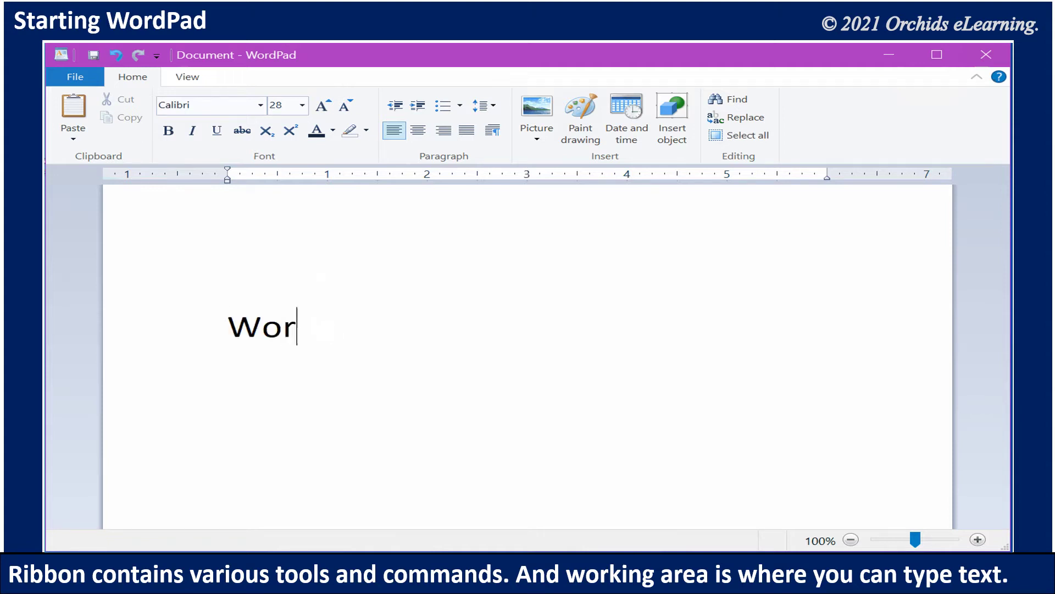
pyautogui.write('ad')
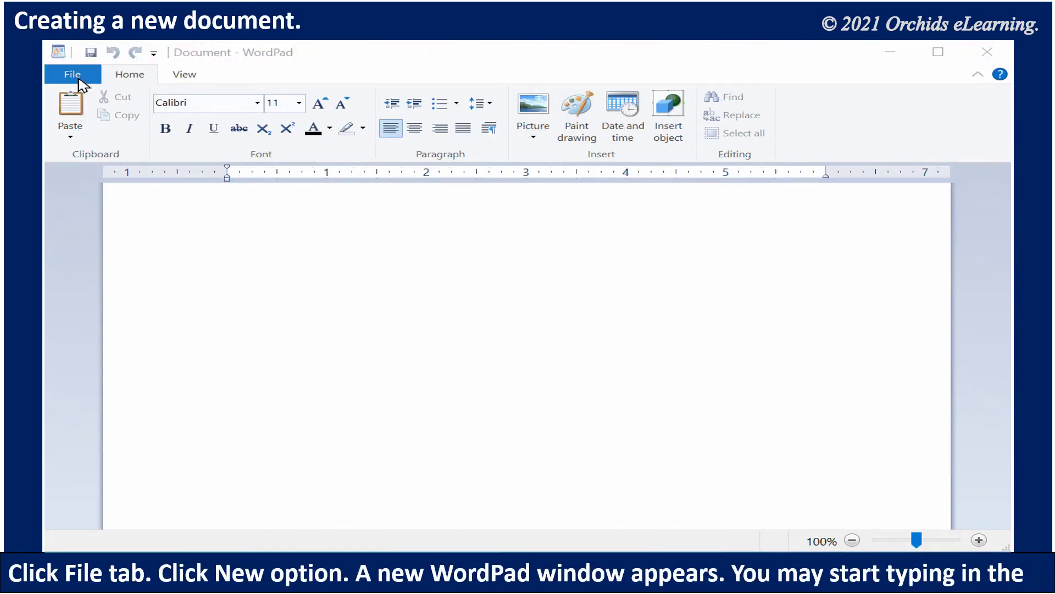
# - Create a new document with File > New and type 'I am learning WordPad'
pyautogui.click(72, 74)
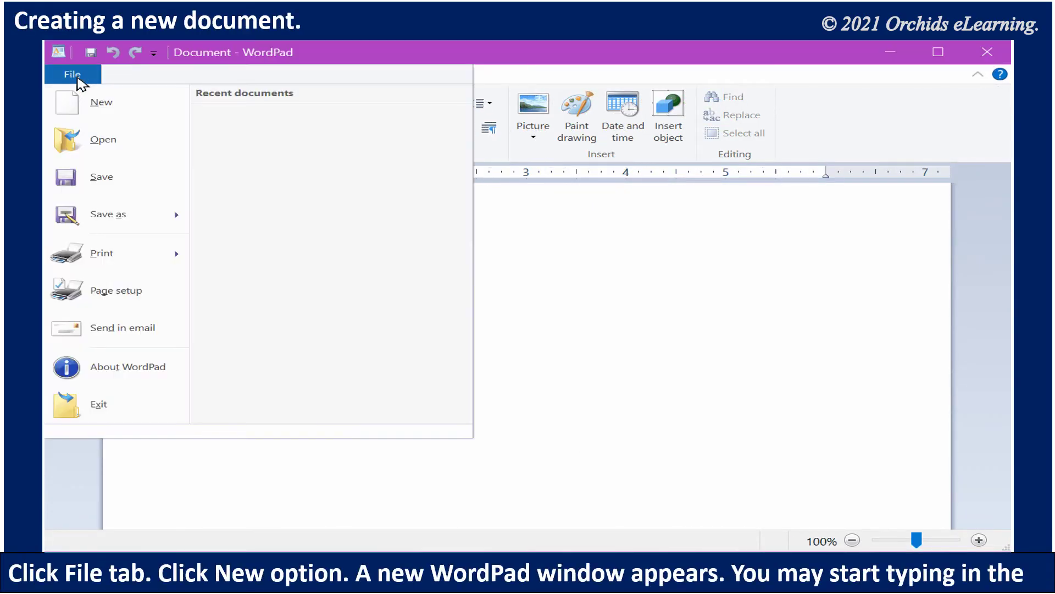
pyautogui.click(88, 104)
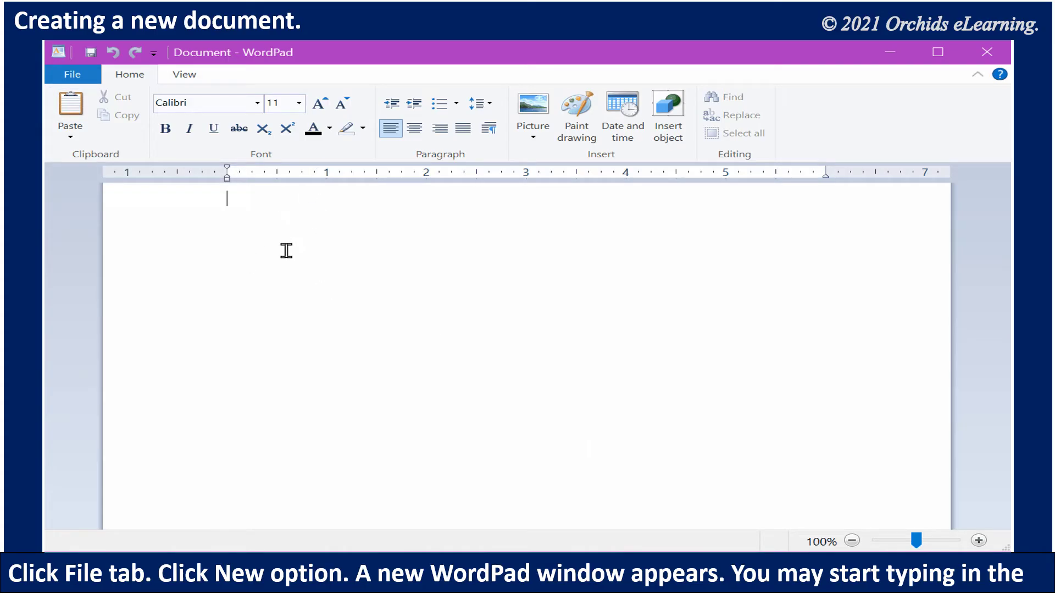
pyautogui.write('I am learn')
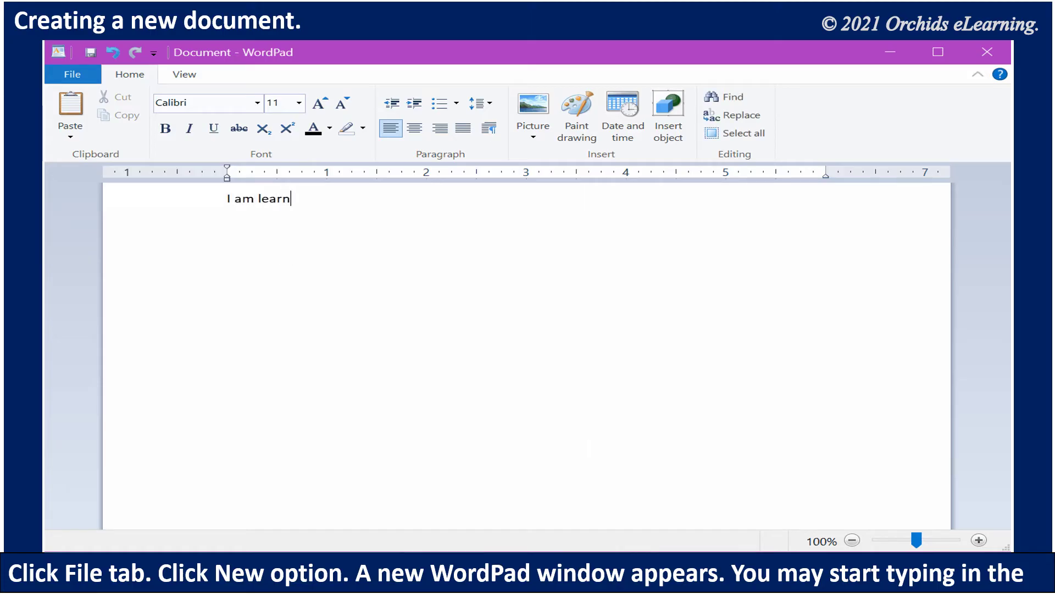
pyautogui.write('ing WordPad')
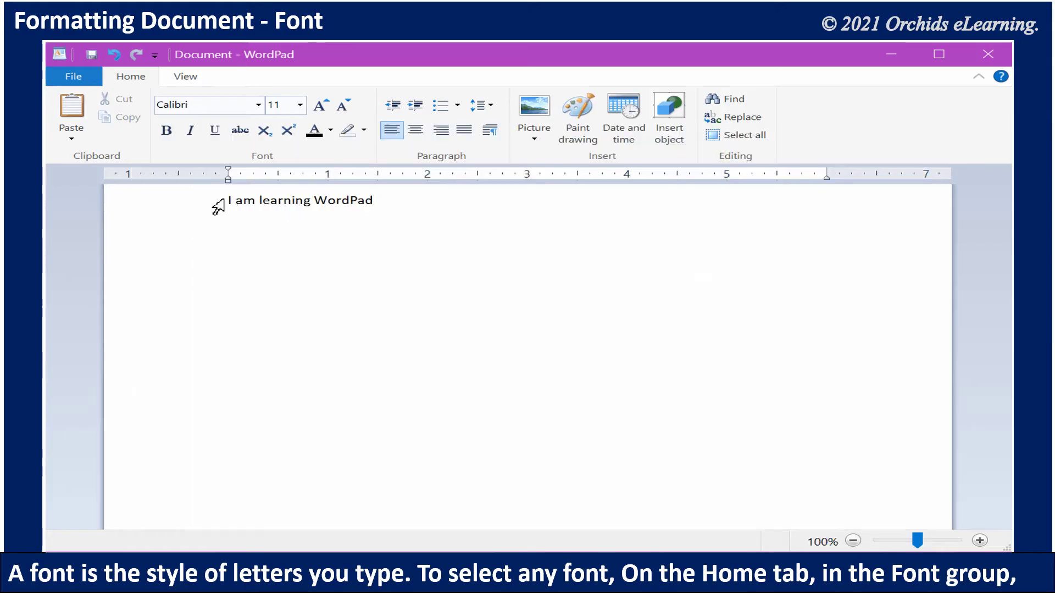
# - Try Berlin Sans FB Demi and Bahnschrift Light Condensed on the line, settling on Arial Narrow
pyautogui.click(218, 207)
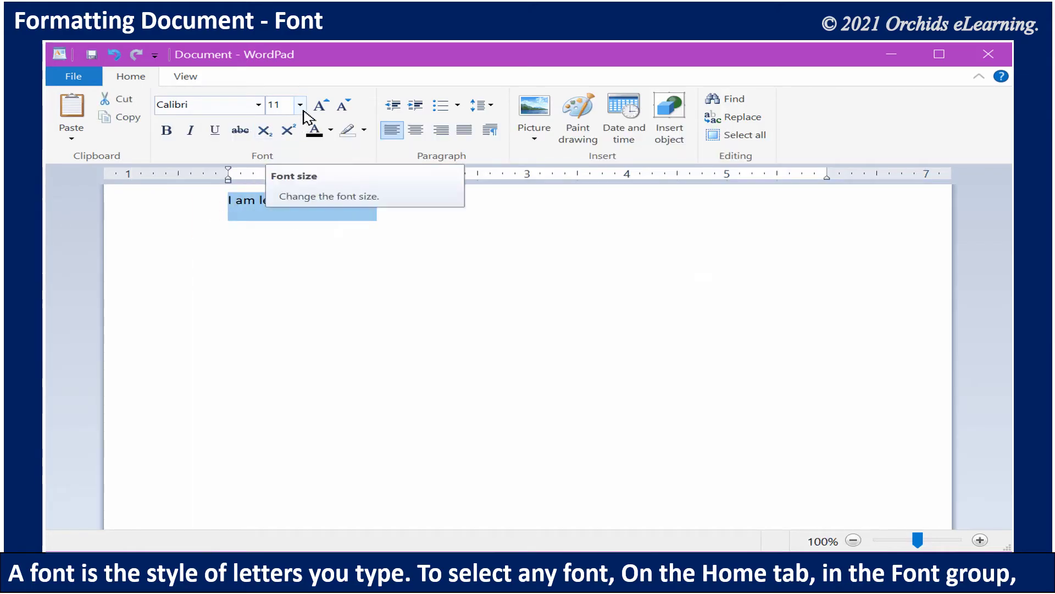
pyautogui.click(258, 105)
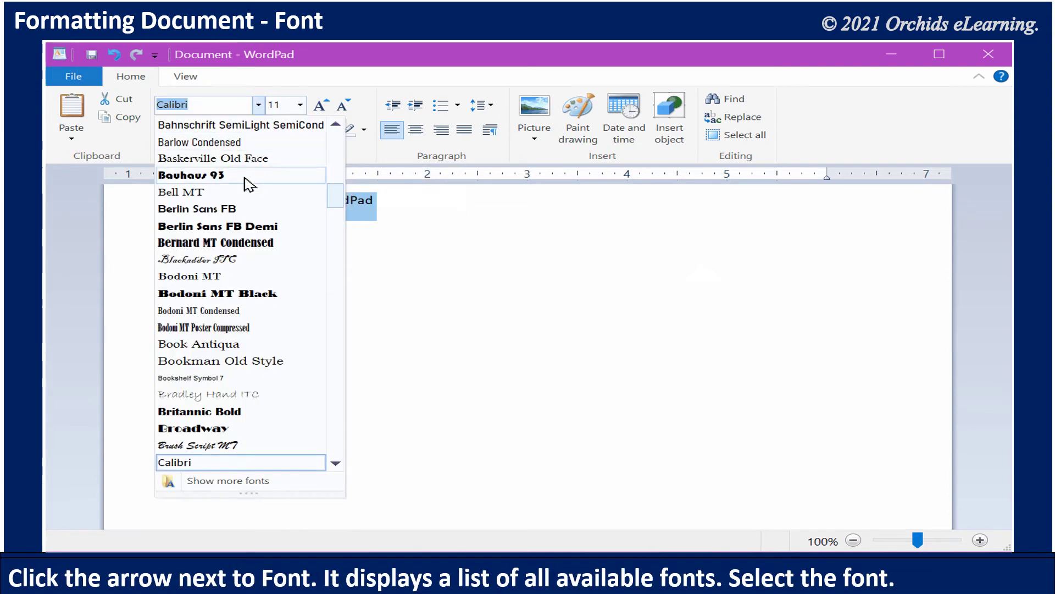
pyautogui.click(240, 226)
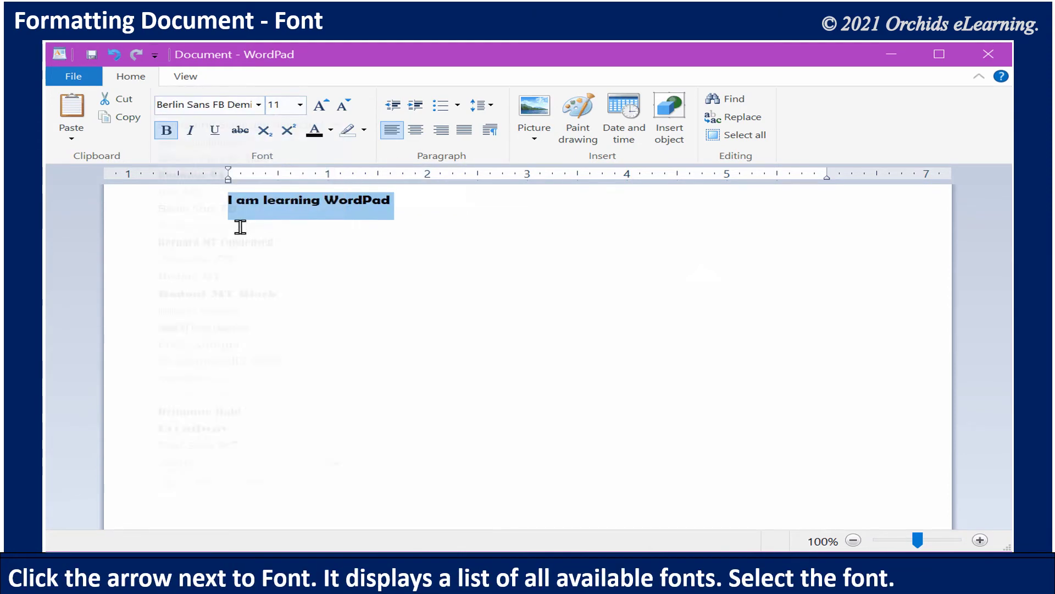
pyautogui.click(258, 104)
pyautogui.click(225, 227)
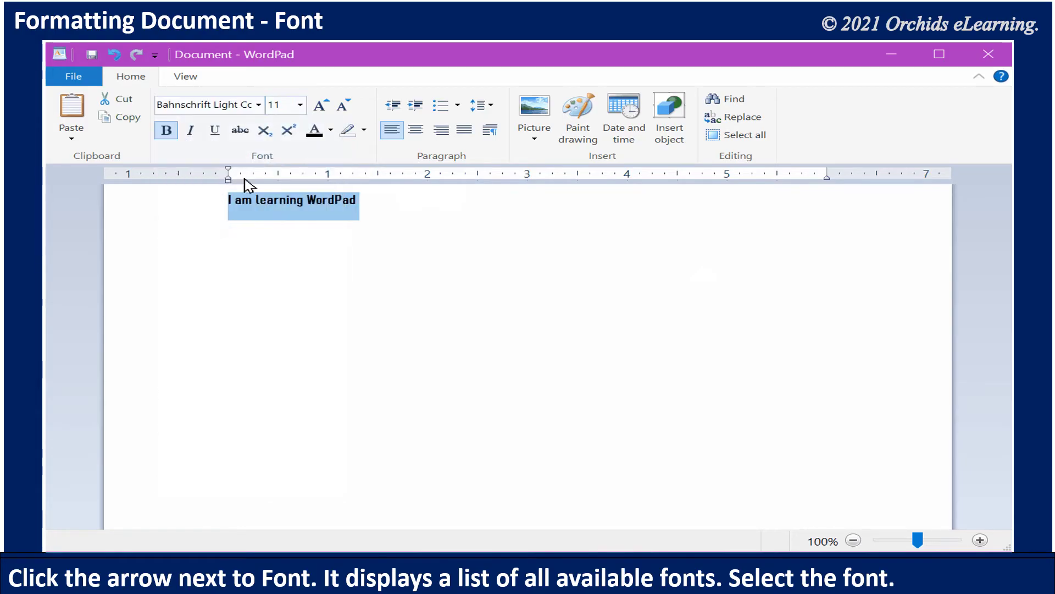
pyautogui.click(259, 105)
pyautogui.click(211, 378)
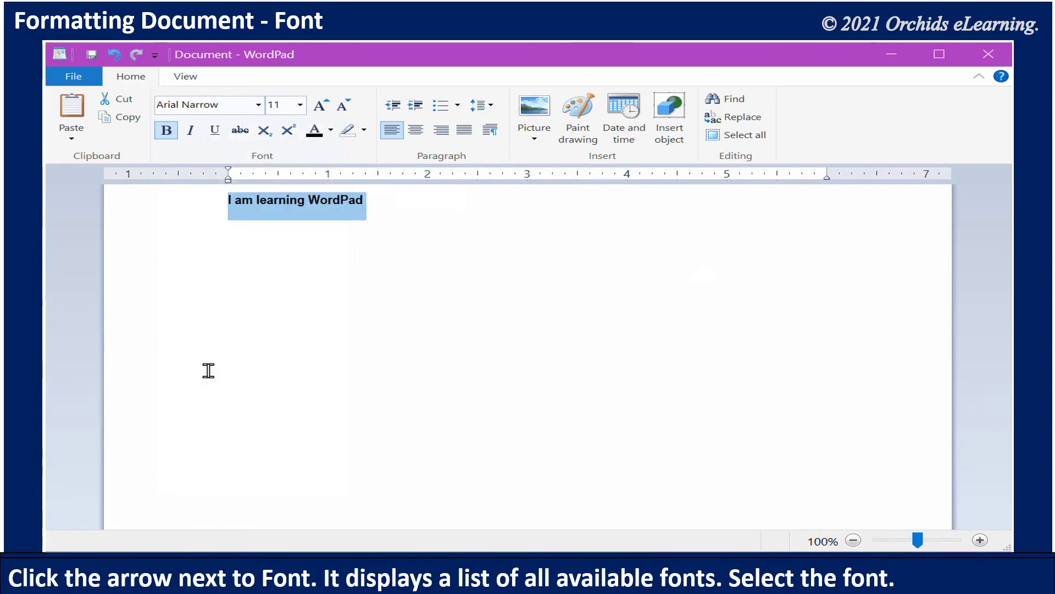
pyautogui.click(436, 336)
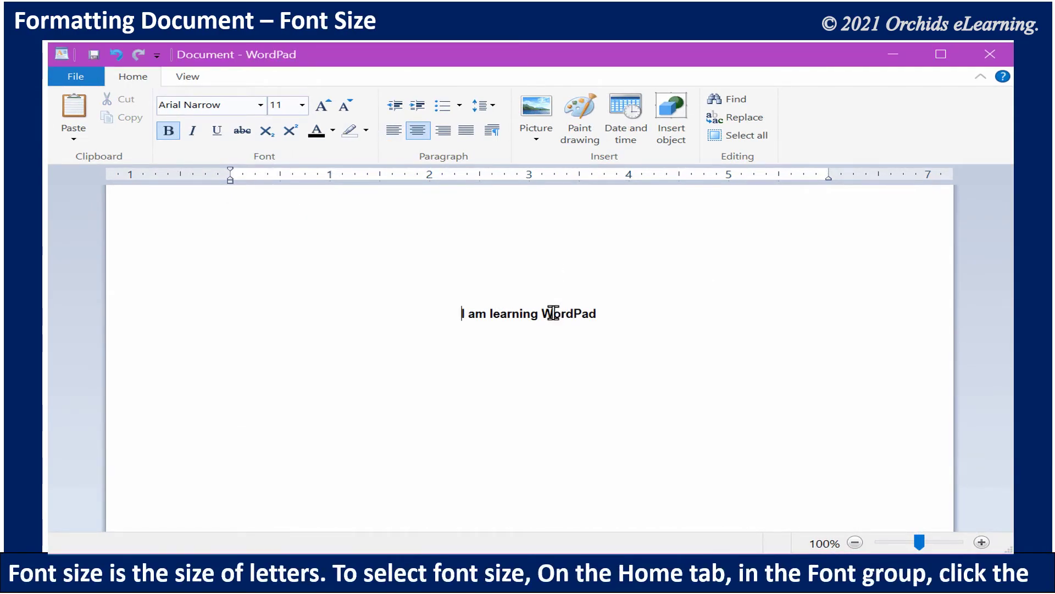
# - Enlarge the centred line to 48 pt, passing through 22 pt
pyautogui.click(447, 324)
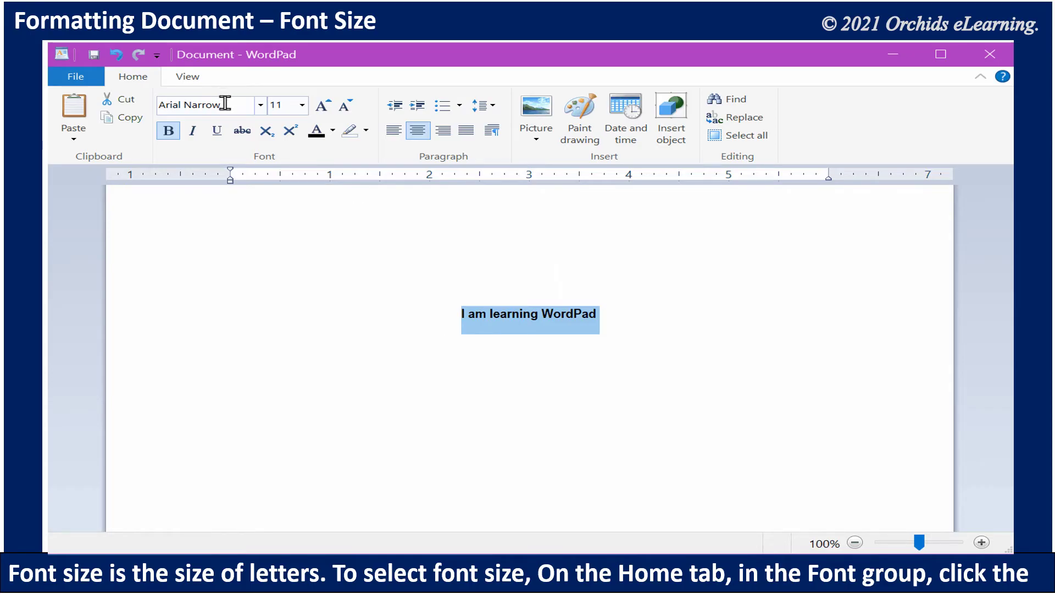
pyautogui.click(302, 106)
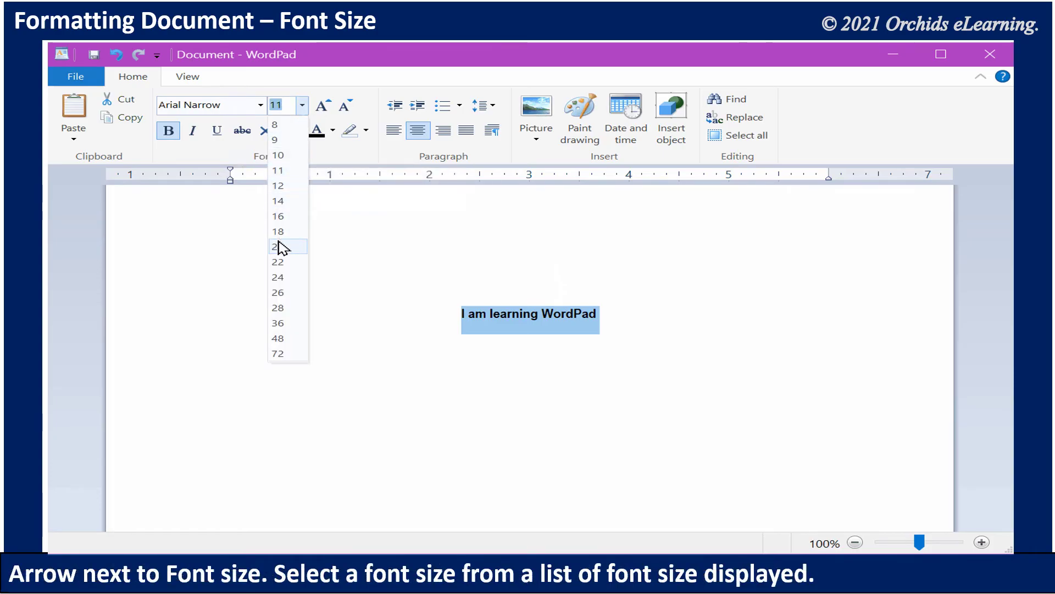
pyautogui.click(280, 263)
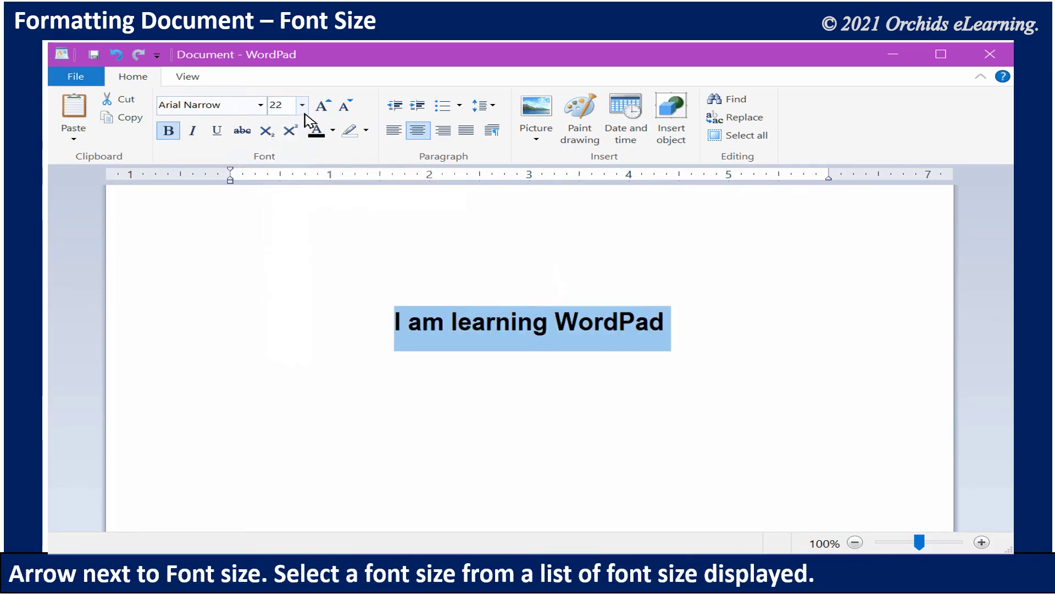
pyautogui.click(279, 339)
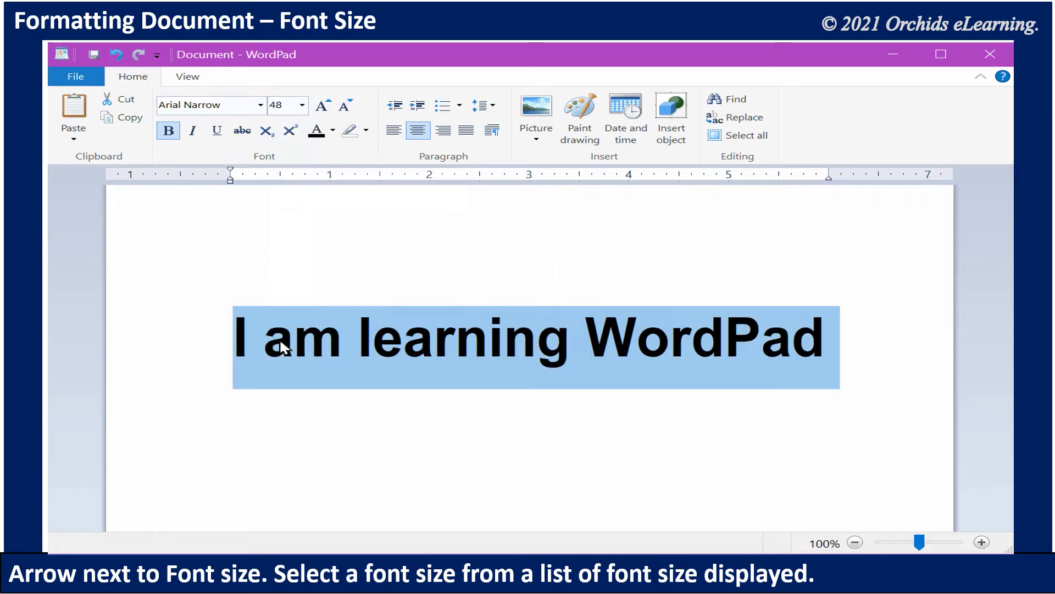
pyautogui.click(304, 361)
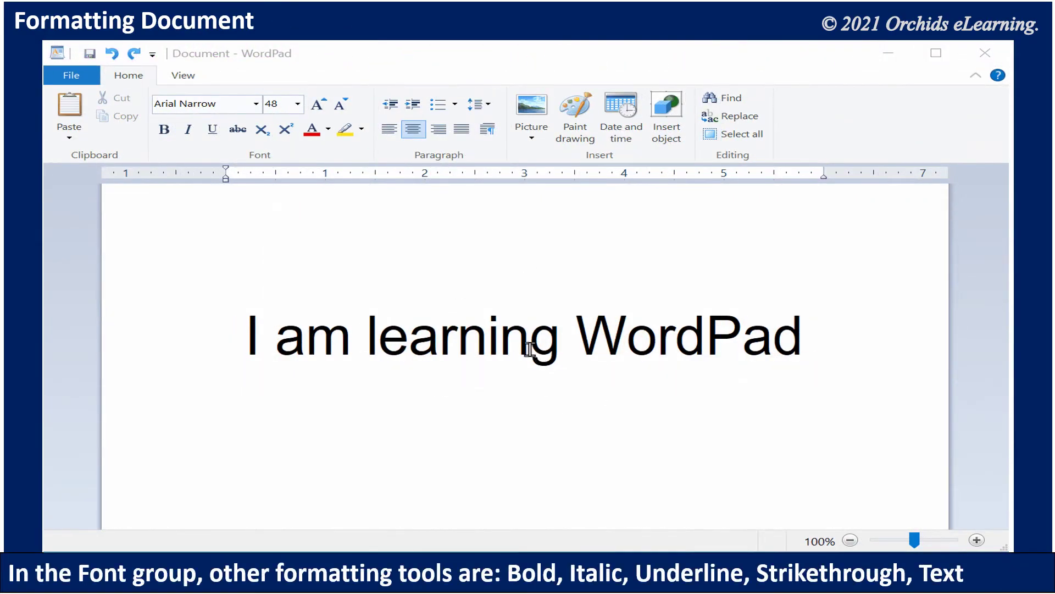
# - Make the sentence bold, italic and struck through, with underline tried and removed
pyautogui.tripleClick(531, 354)
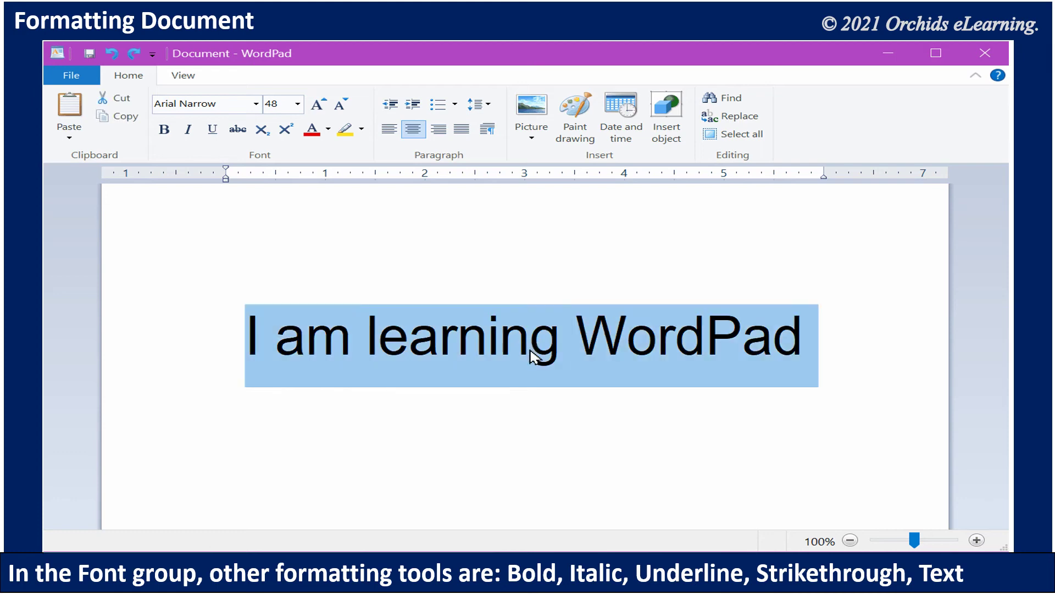
pyautogui.click(165, 134)
pyautogui.click(186, 132)
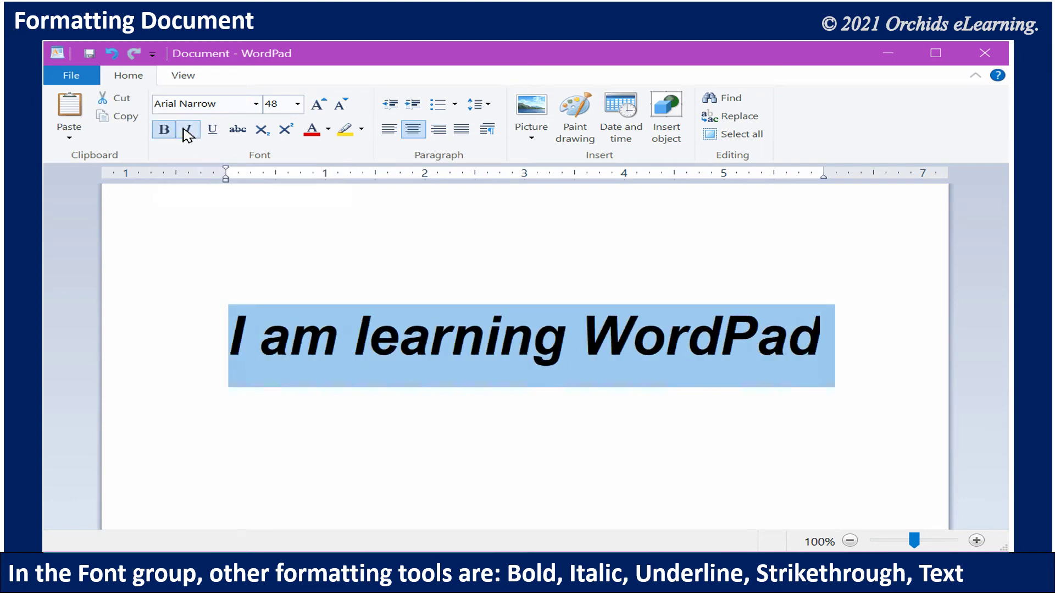
pyautogui.click(212, 132)
pyautogui.click(213, 131)
pyautogui.click(238, 131)
# - Give the sentence a yellow highlight and red font colour
pyautogui.click(345, 130)
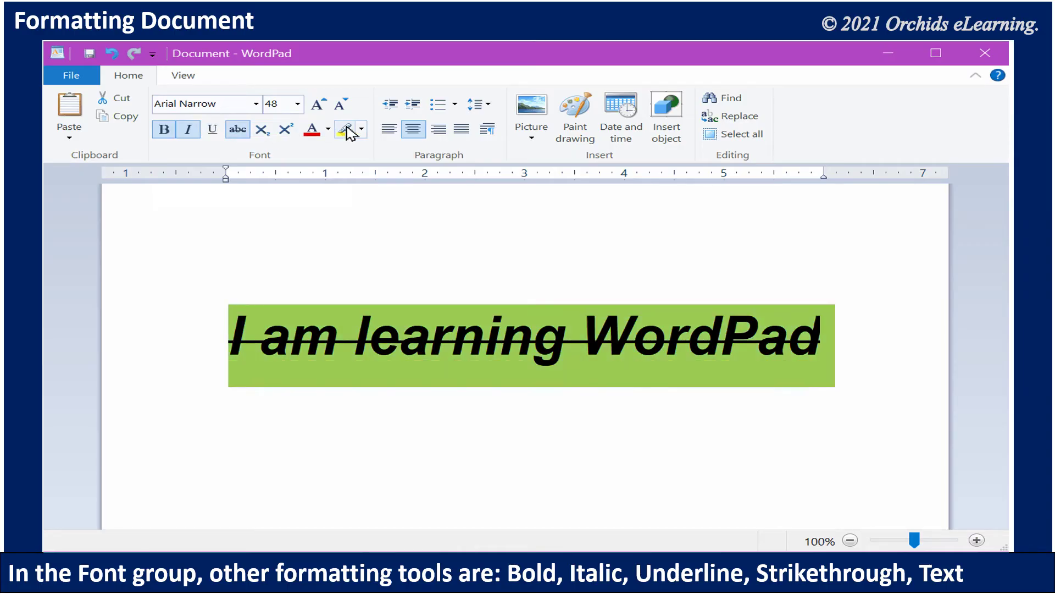
pyautogui.click(312, 130)
pyautogui.click(409, 254)
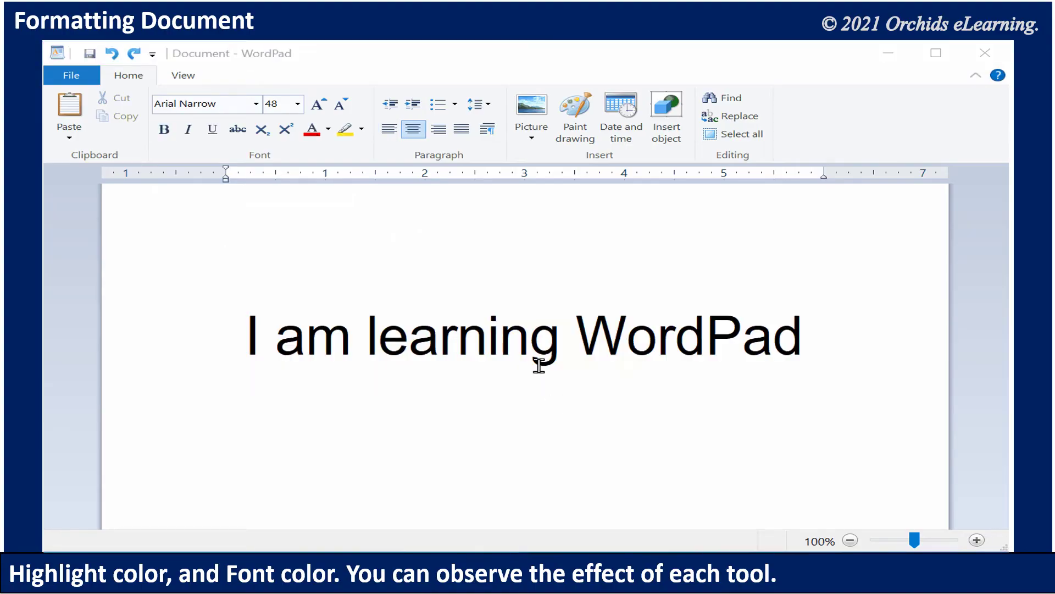
pyautogui.doubleClick(535, 360)
pyautogui.tripleClick(528, 349)
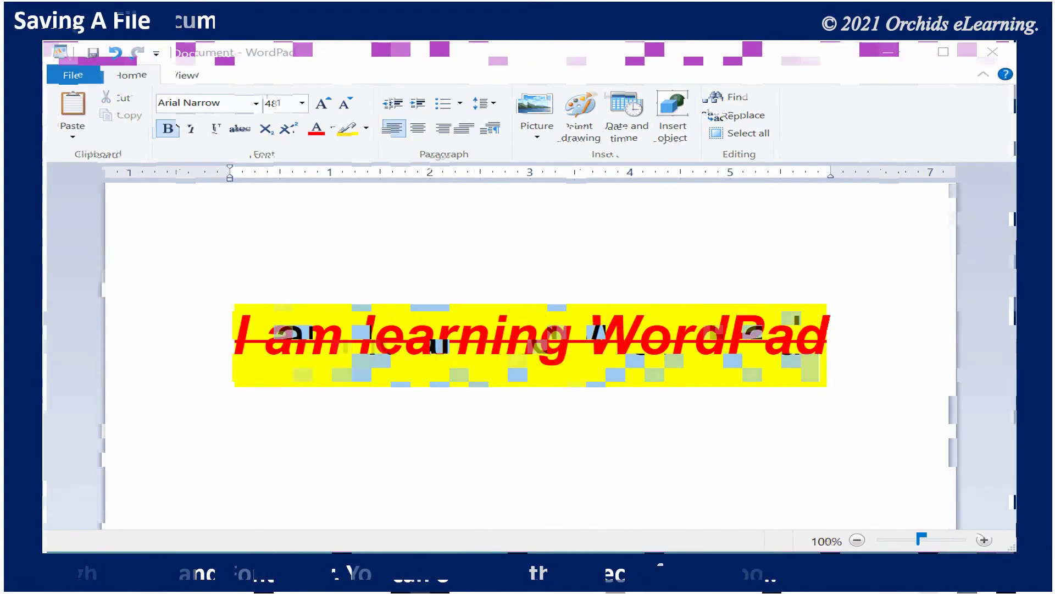
# - Save the document to the Desktop as 'WordPad' via Save As, then reopen Save As
pyautogui.click(74, 81)
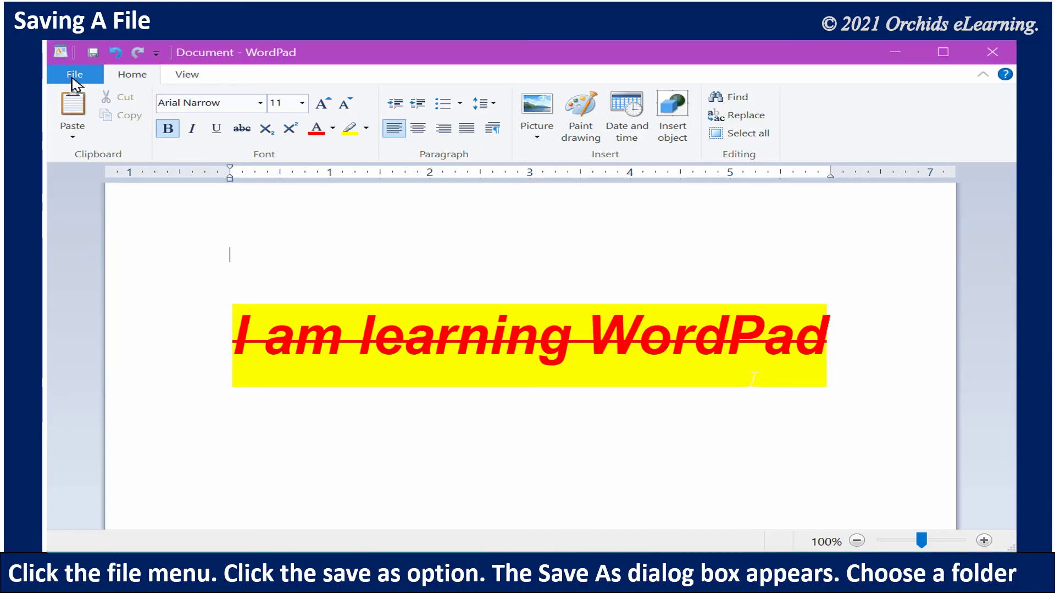
pyautogui.click(72, 79)
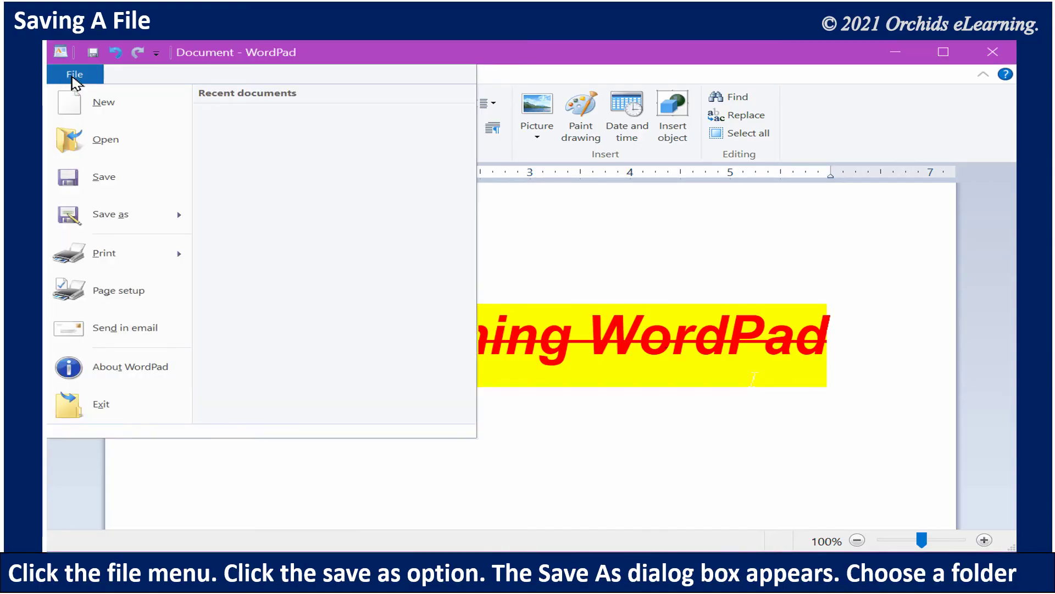
pyautogui.click(102, 205)
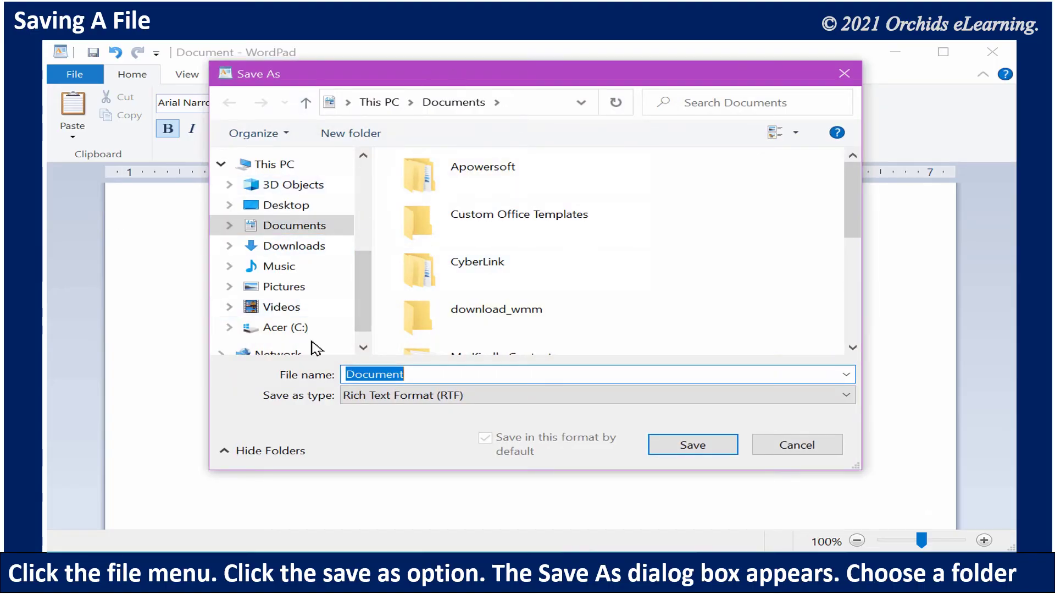
pyautogui.click(302, 212)
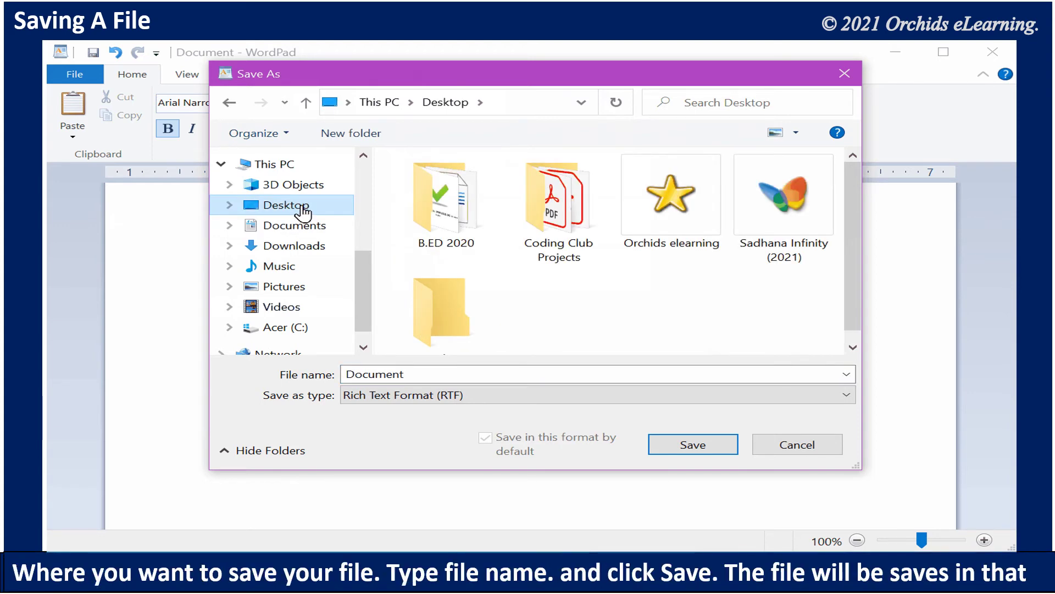
pyautogui.doubleClick(431, 374)
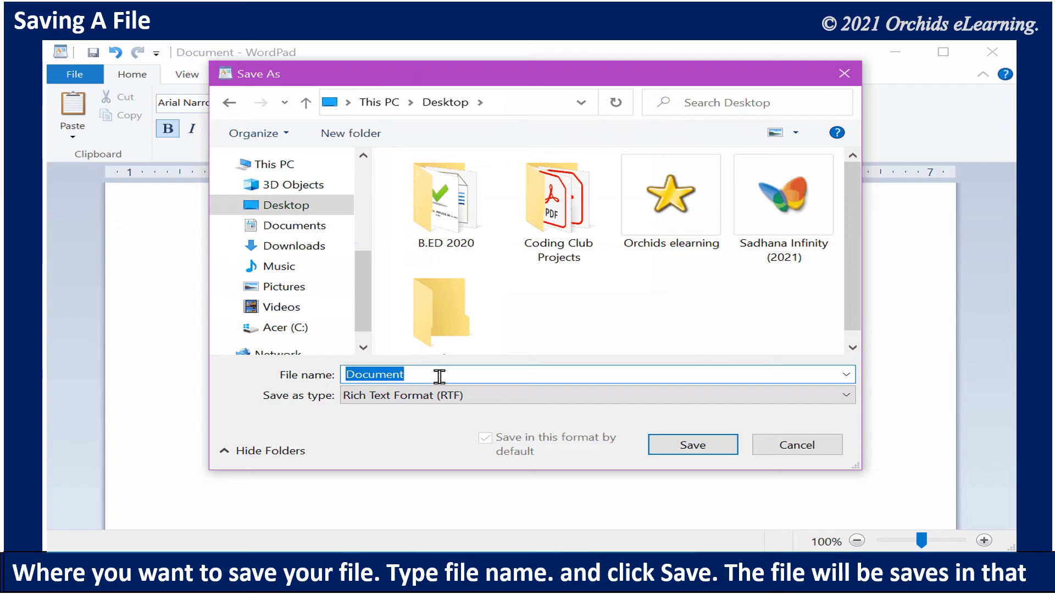
pyautogui.write('WordPad')
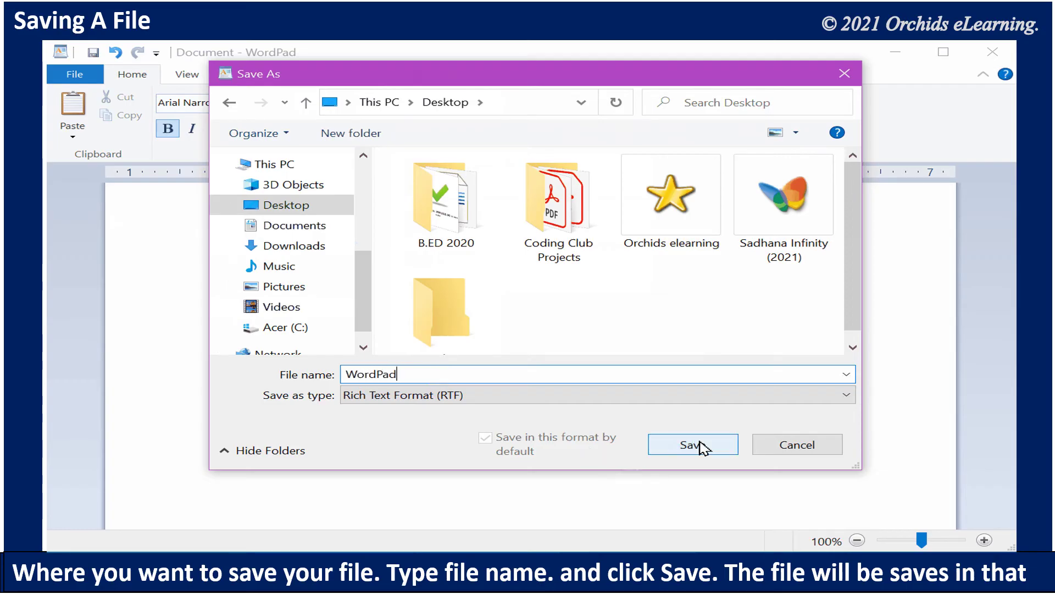
pyautogui.click(699, 440)
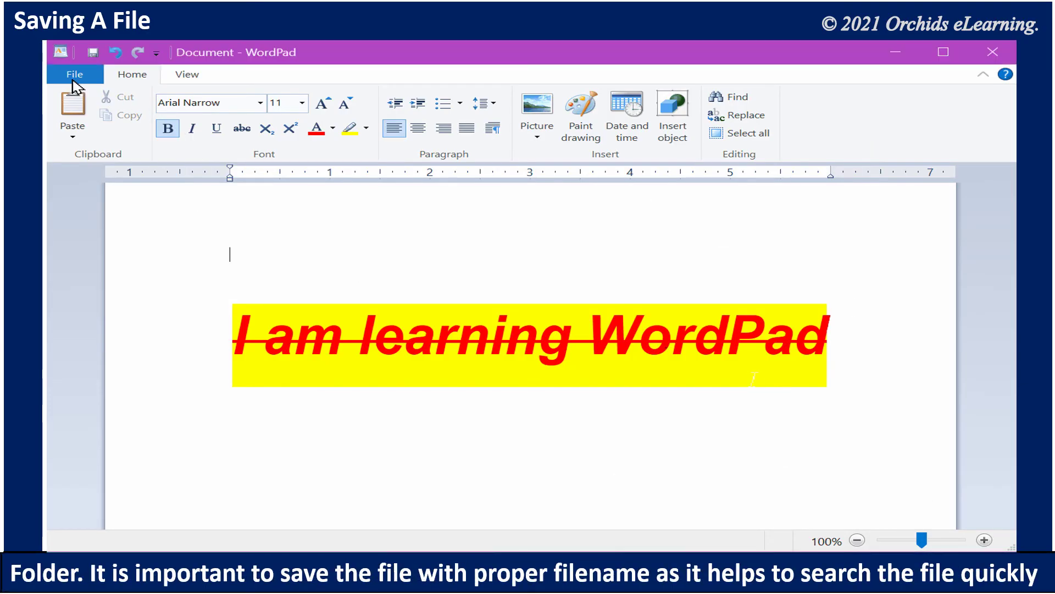
pyautogui.click(74, 79)
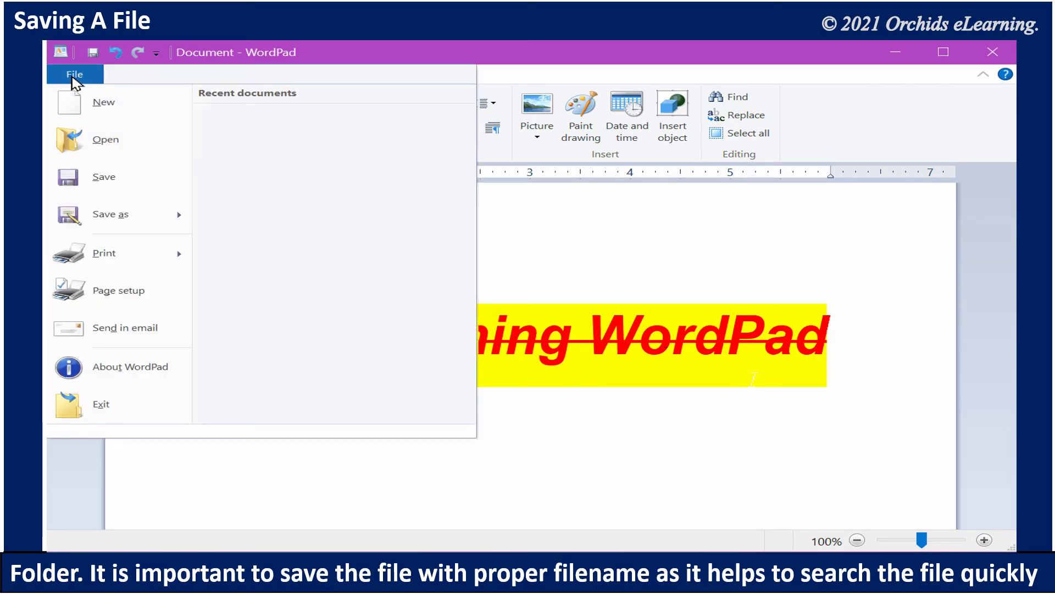
pyautogui.click(104, 209)
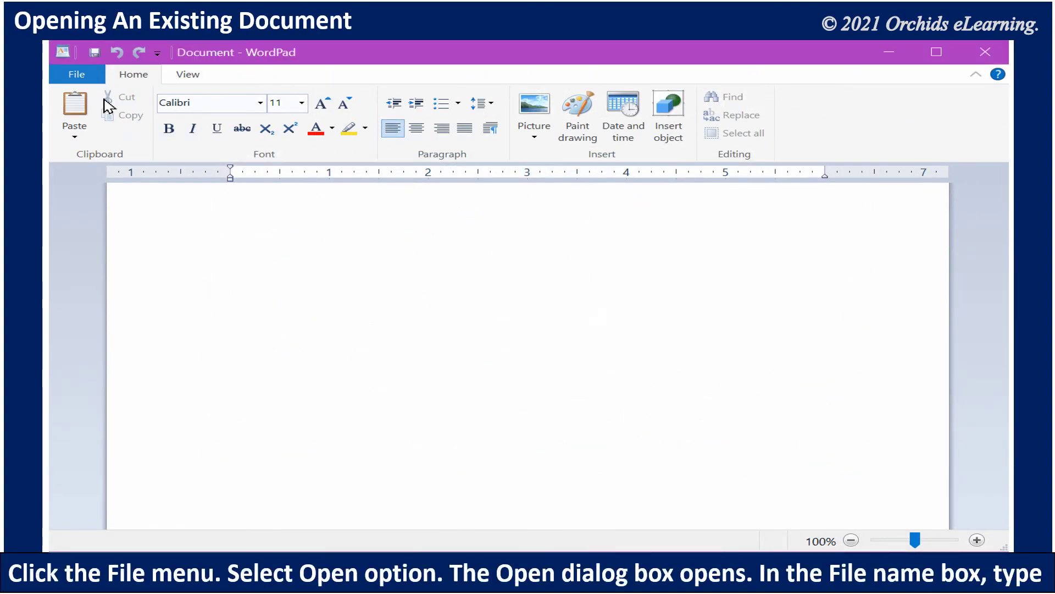
# - Open WordPad.rtf from the Desktop using File > Open and the file-name suggestion
pyautogui.click(91, 75)
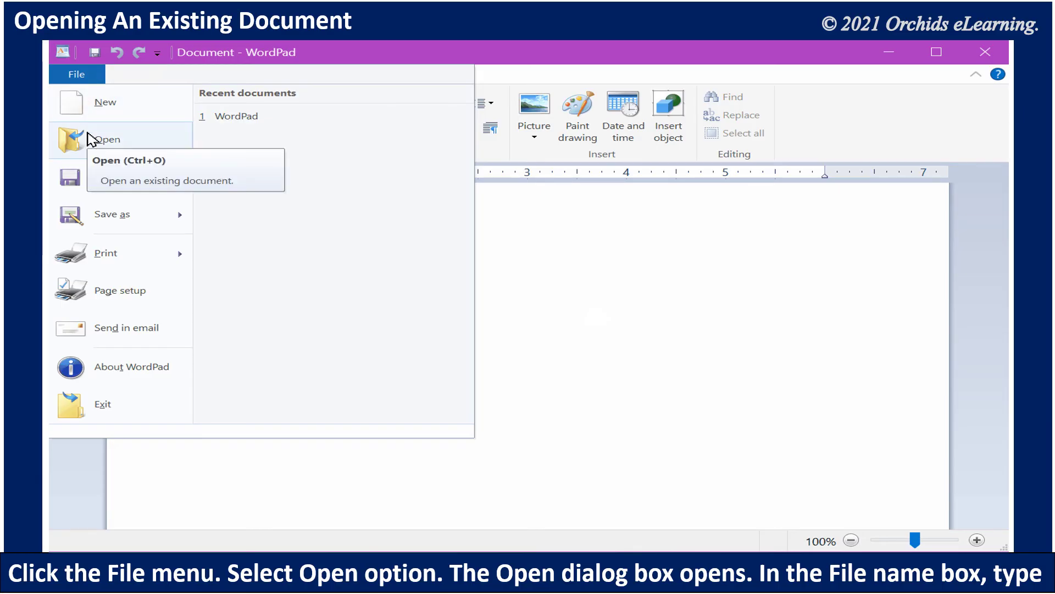
pyautogui.click(92, 139)
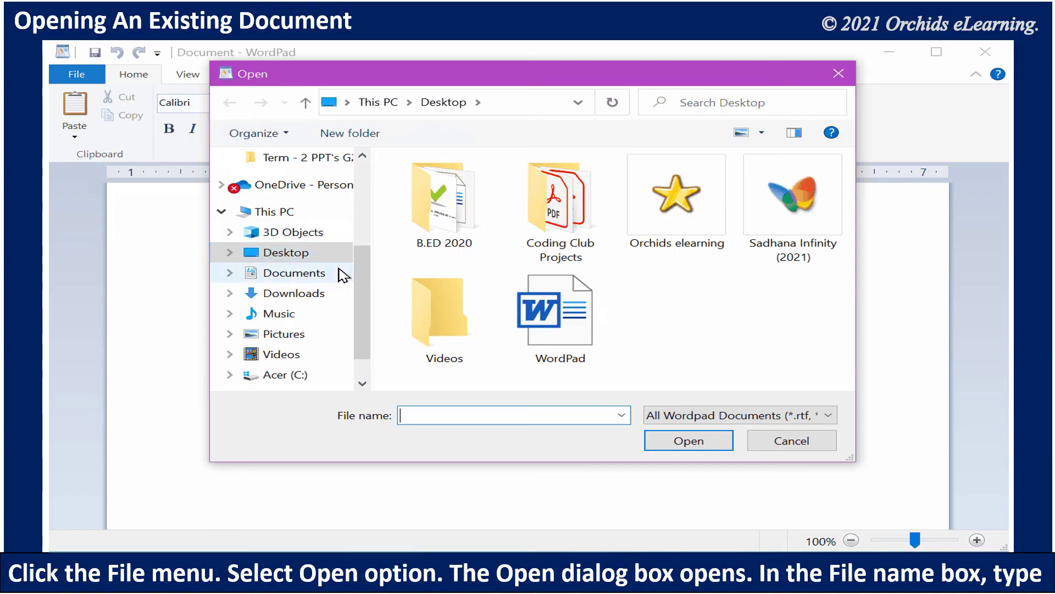
pyautogui.click(478, 411)
pyautogui.write('Word')
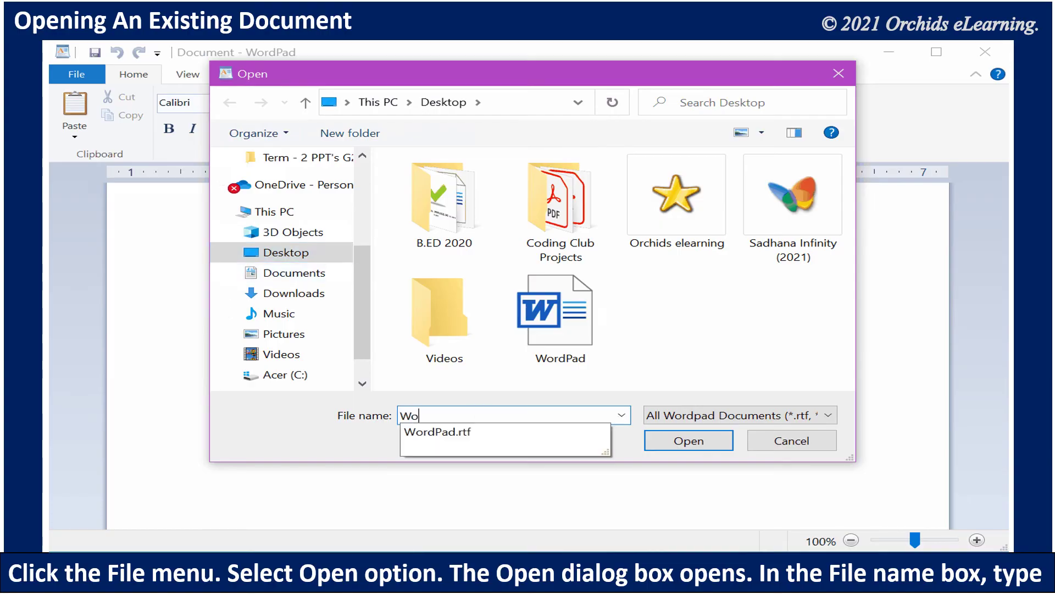
pyautogui.click(484, 433)
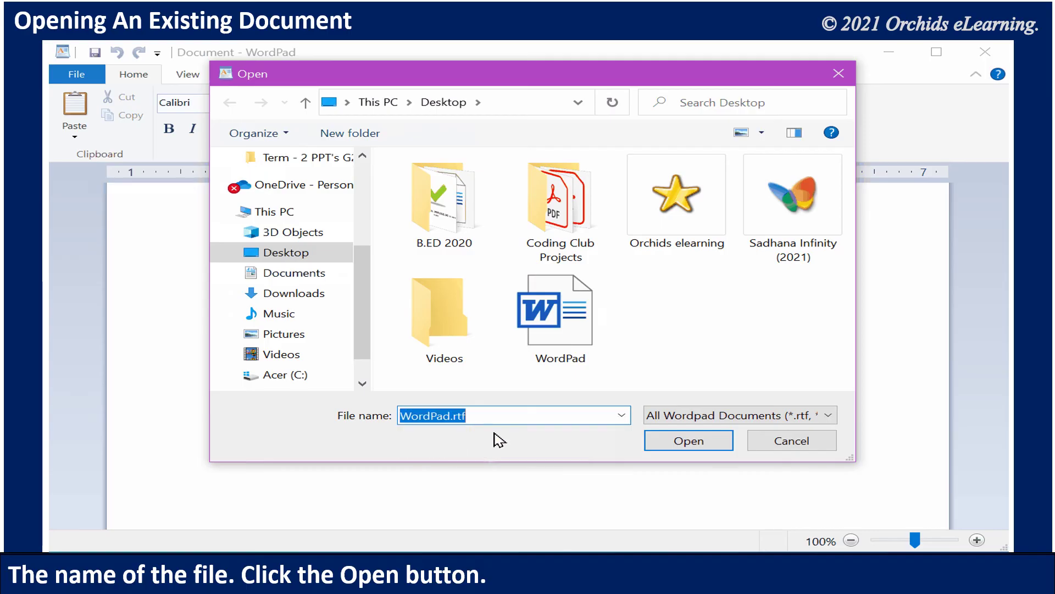
pyautogui.click(711, 440)
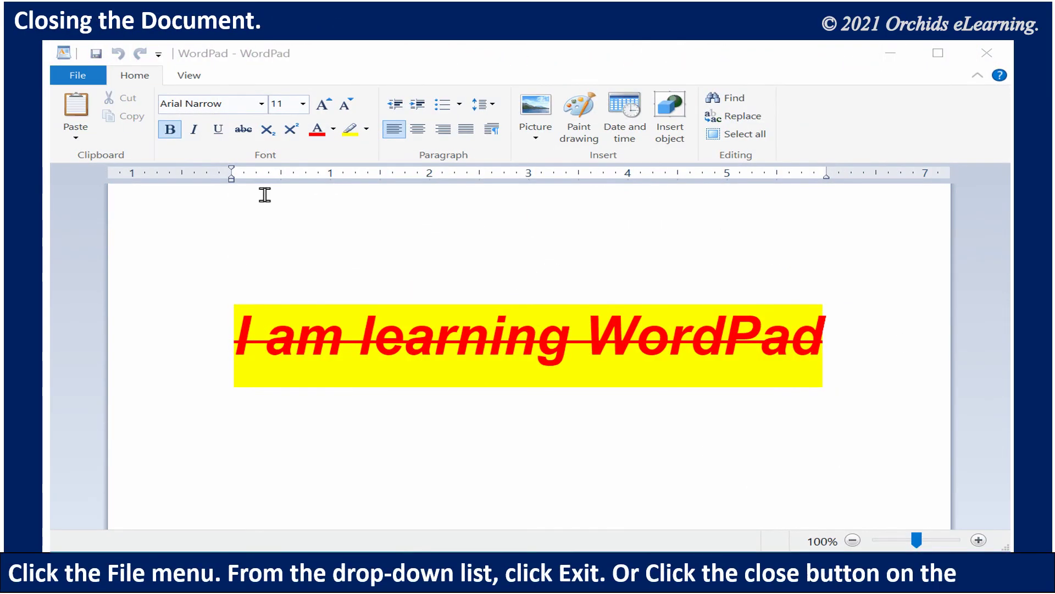
# - Exit WordPad, open the desktop WordPad file in Word, then close that Word window
pyautogui.click(97, 79)
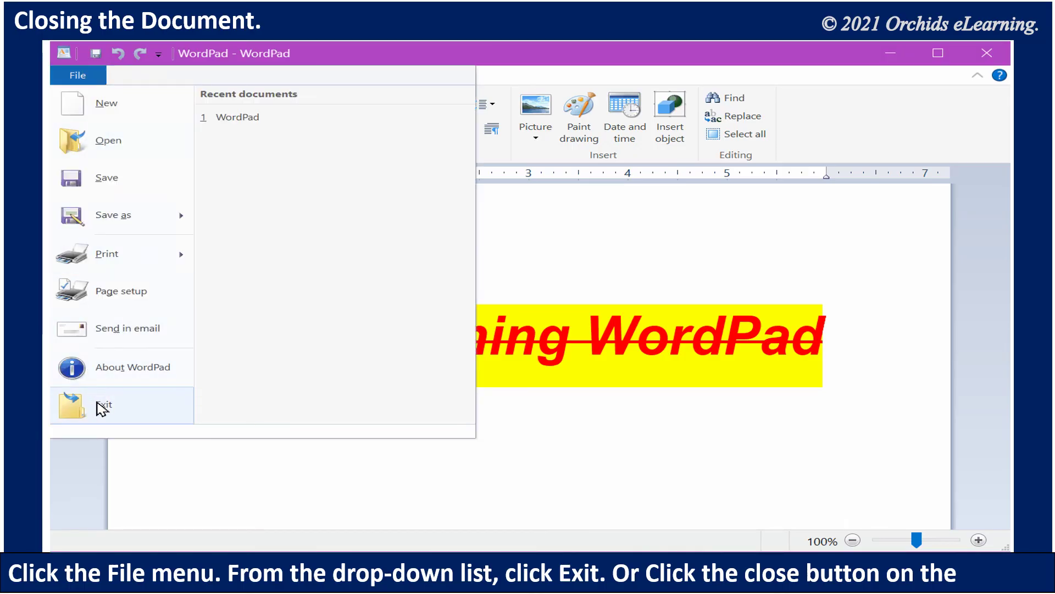
pyautogui.click(100, 407)
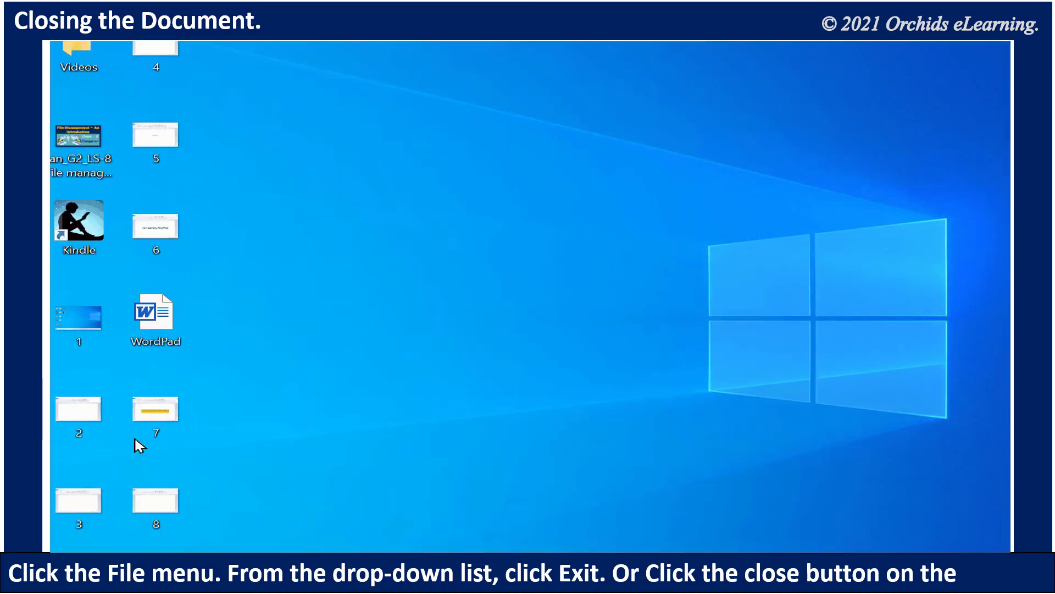
pyautogui.doubleClick(166, 343)
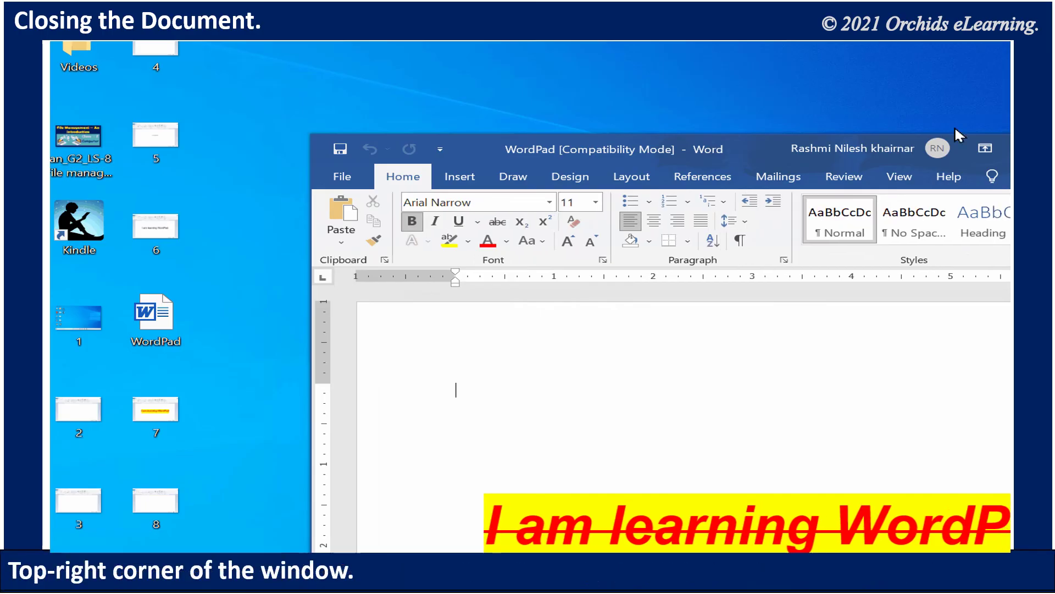
pyautogui.moveTo(852, 146); pyautogui.dragTo(676, 69)
pyautogui.click(938, 73)
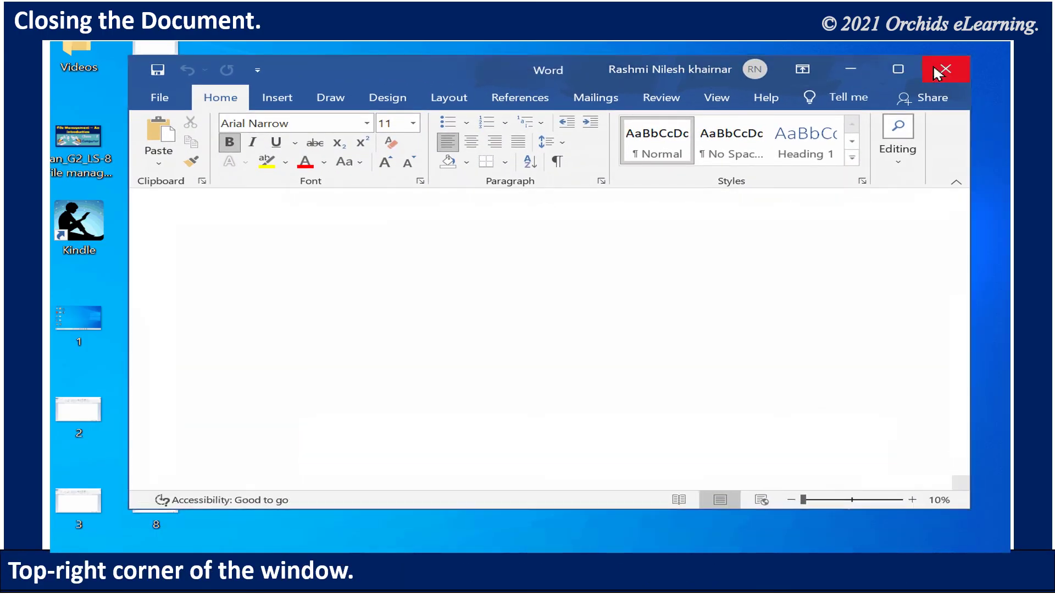